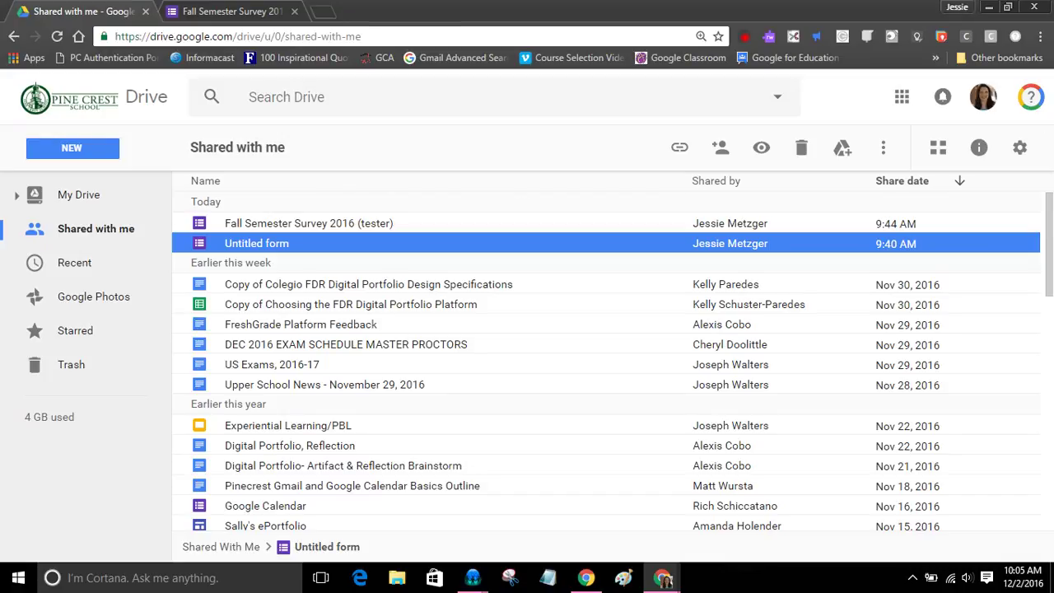
Step: Check the e-mail invitation to edit the Fall Semester Survey 2016 (tester) form, close it, and return to the shared files in Drive
drag(1053, 362, 265, 73)
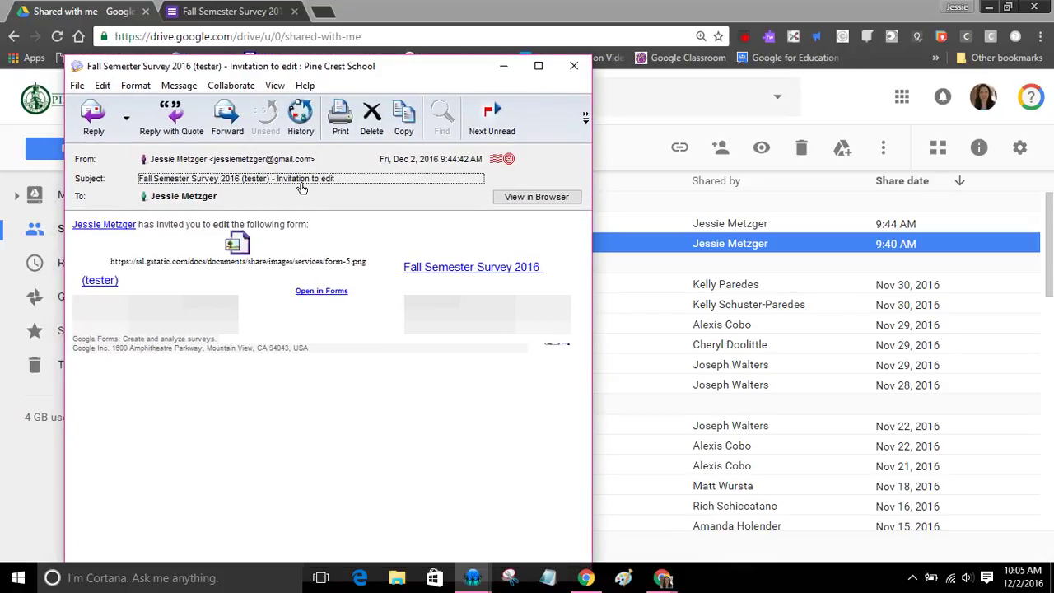
click(573, 66)
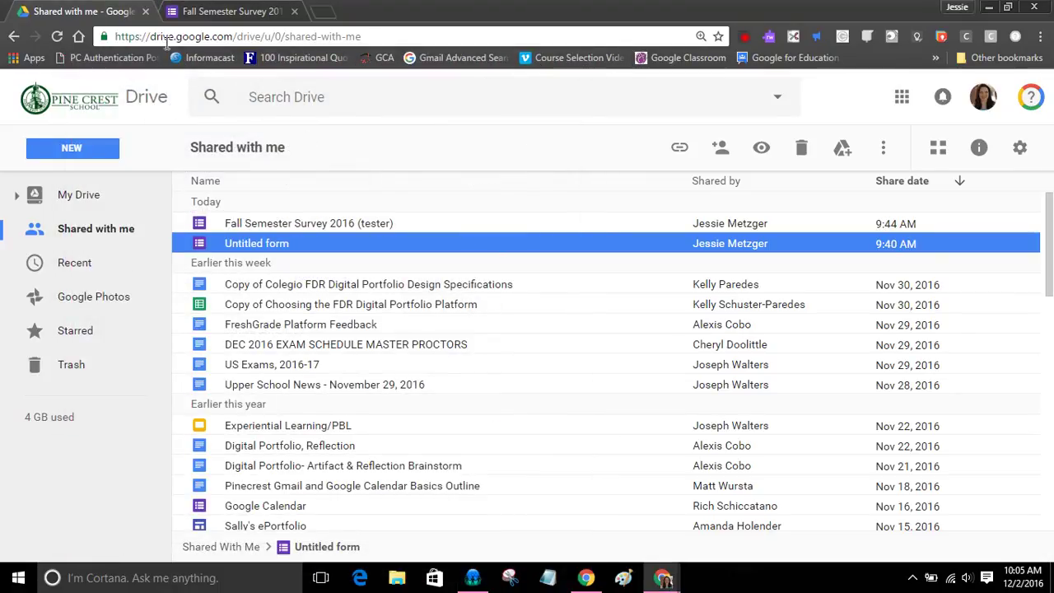
drag(150, 37, 238, 38)
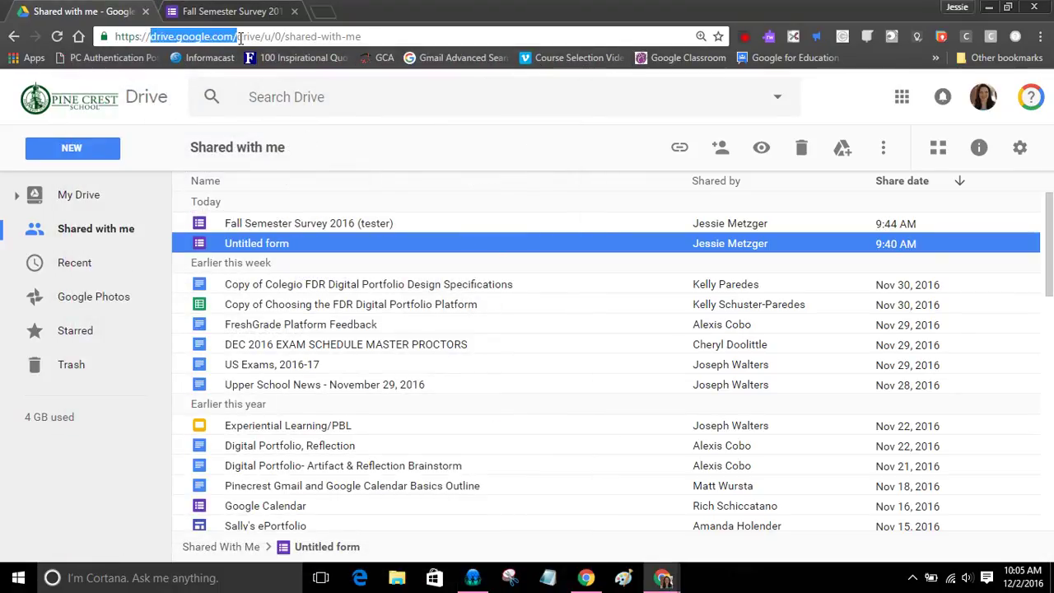
click(106, 237)
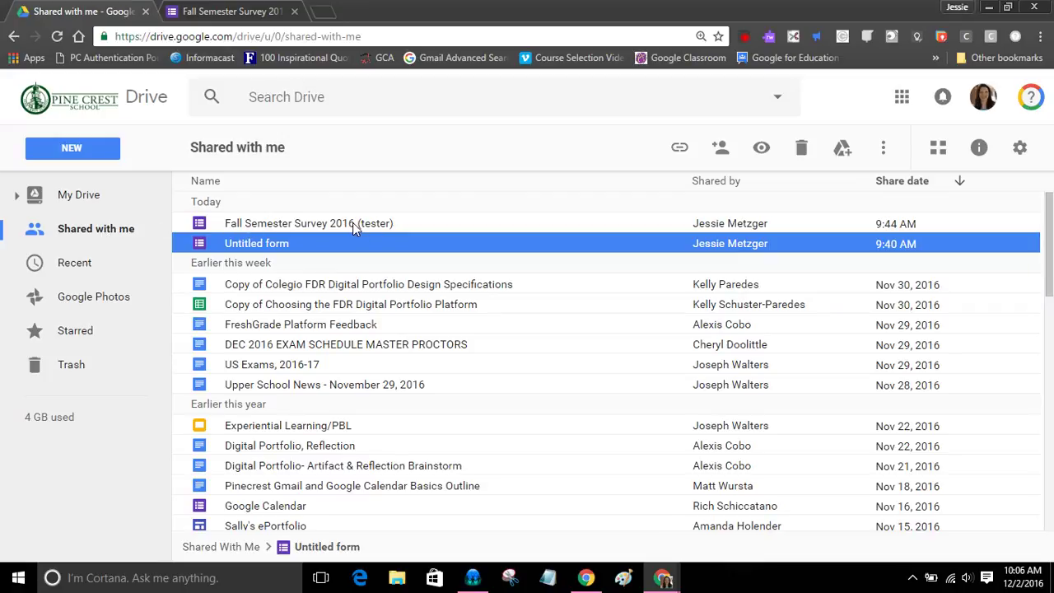
Step: In the Fall Semester Survey 2016 form, enter English and Math as the dropdown options for the course question
click(247, 15)
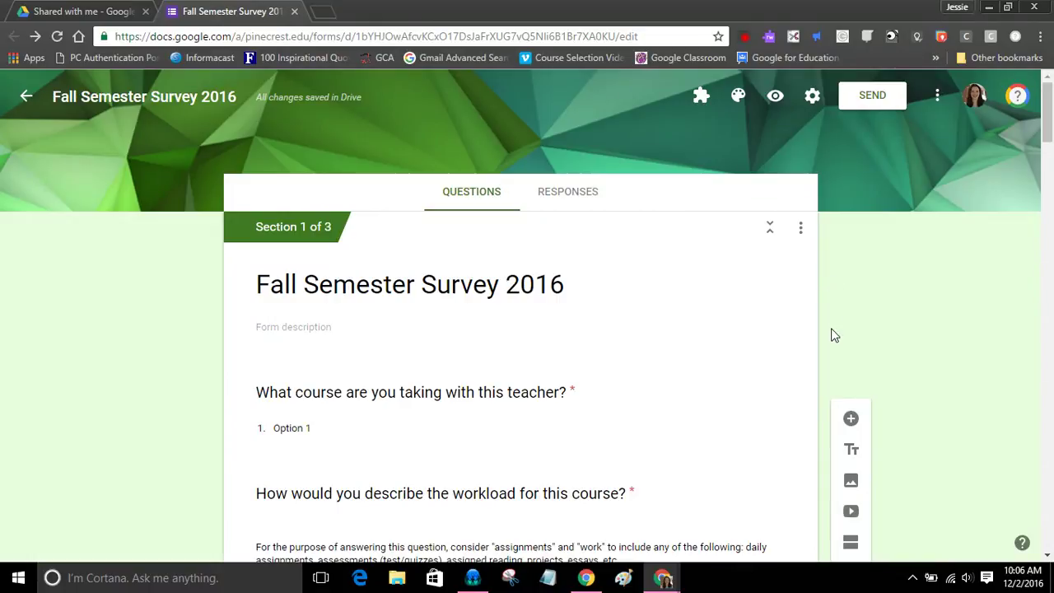
scroll(832, 335, down, 1)
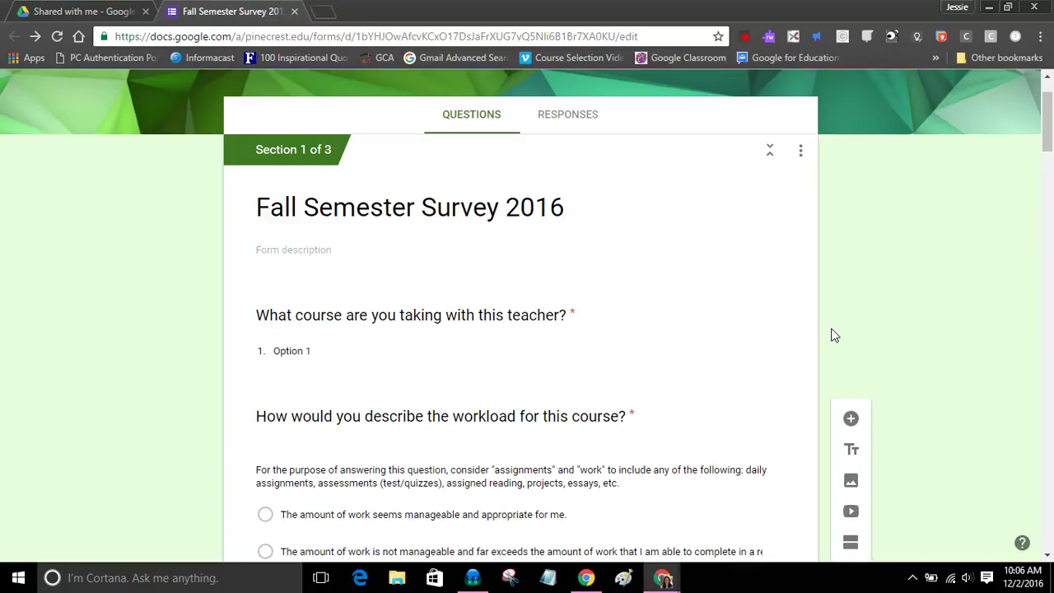
scroll(831, 335, down, 1)
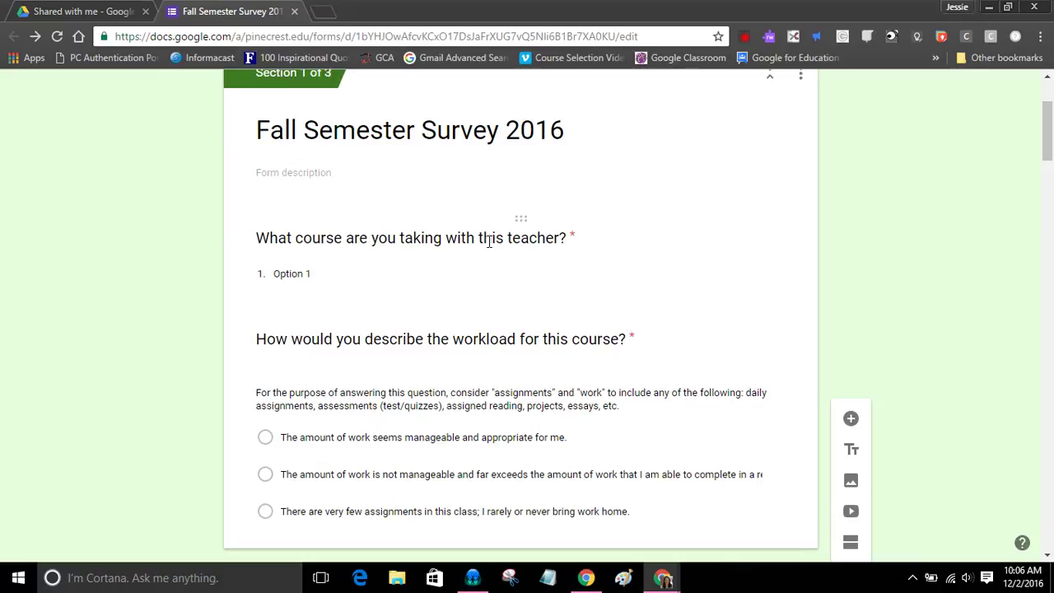
click(411, 273)
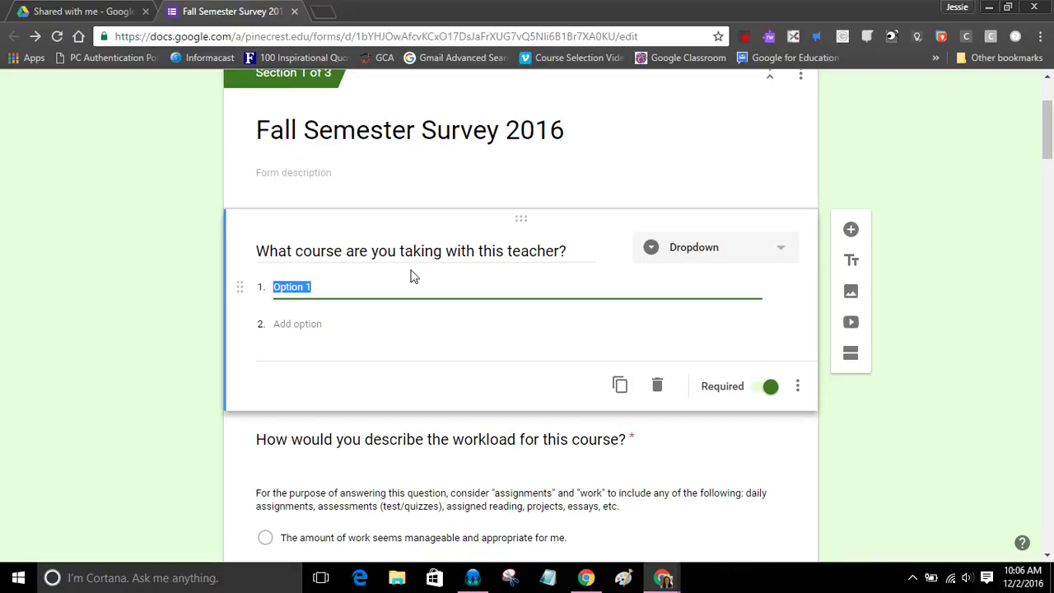
text(English)
key(Tab)
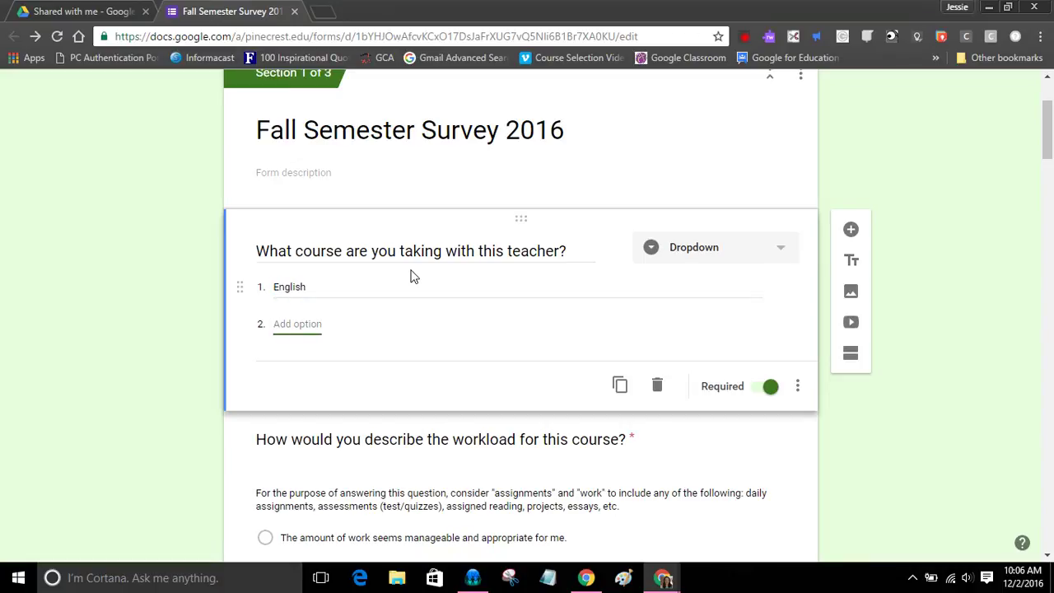
text(Math)
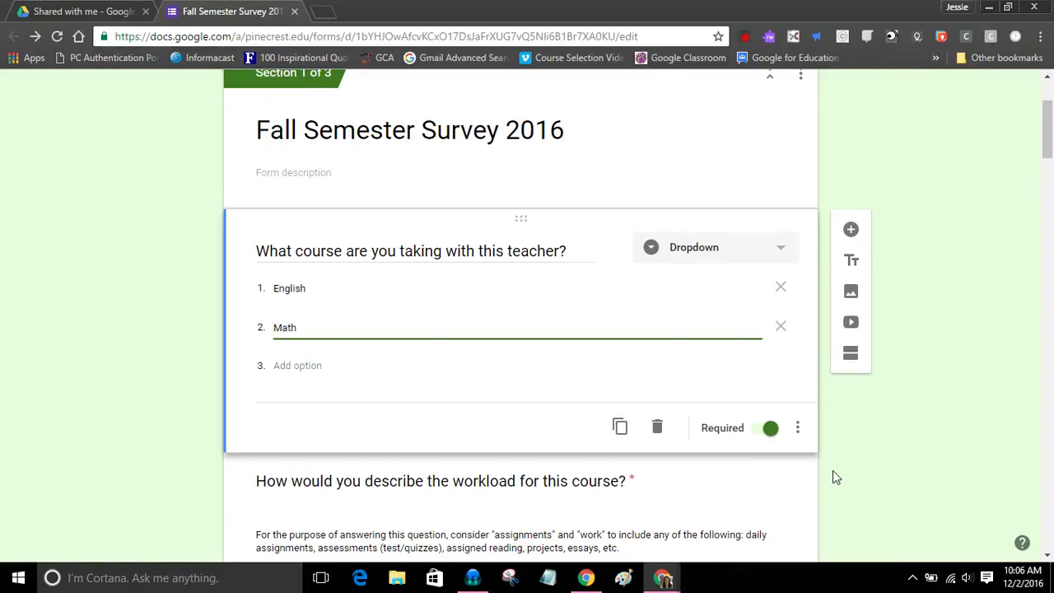
Step: Add a short answer question "How are you?" after the additional thoughts question in Section 3
scroll(833, 473, down, 4)
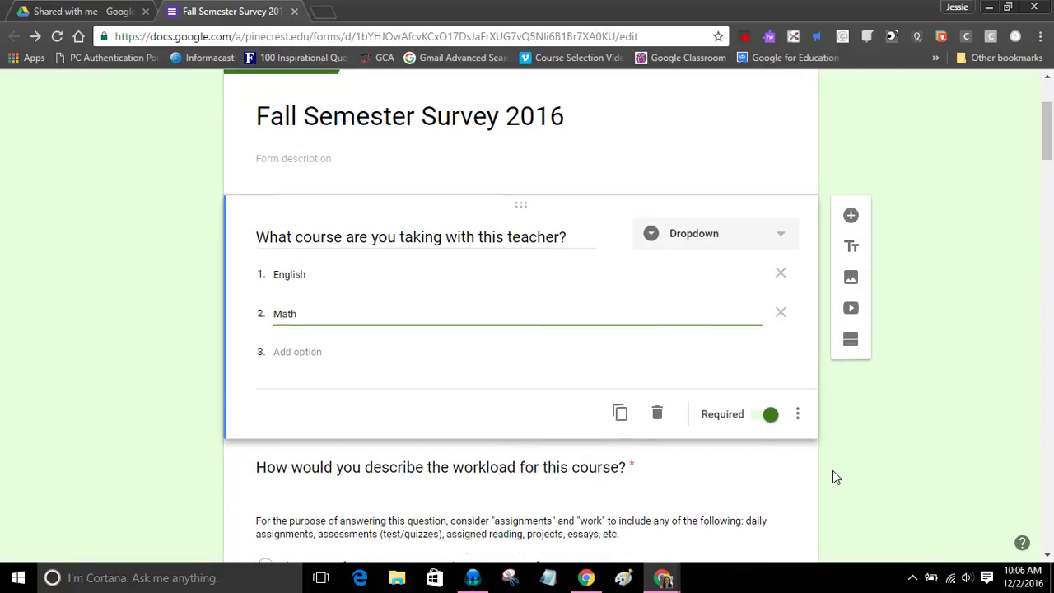
scroll(832, 470, down, 10)
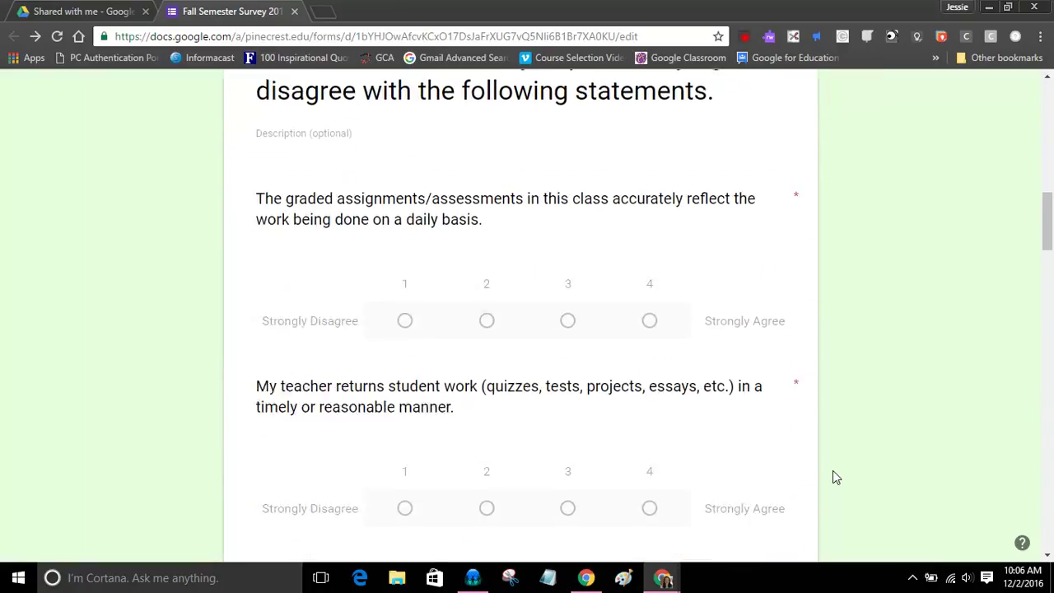
scroll(833, 472, down, 20)
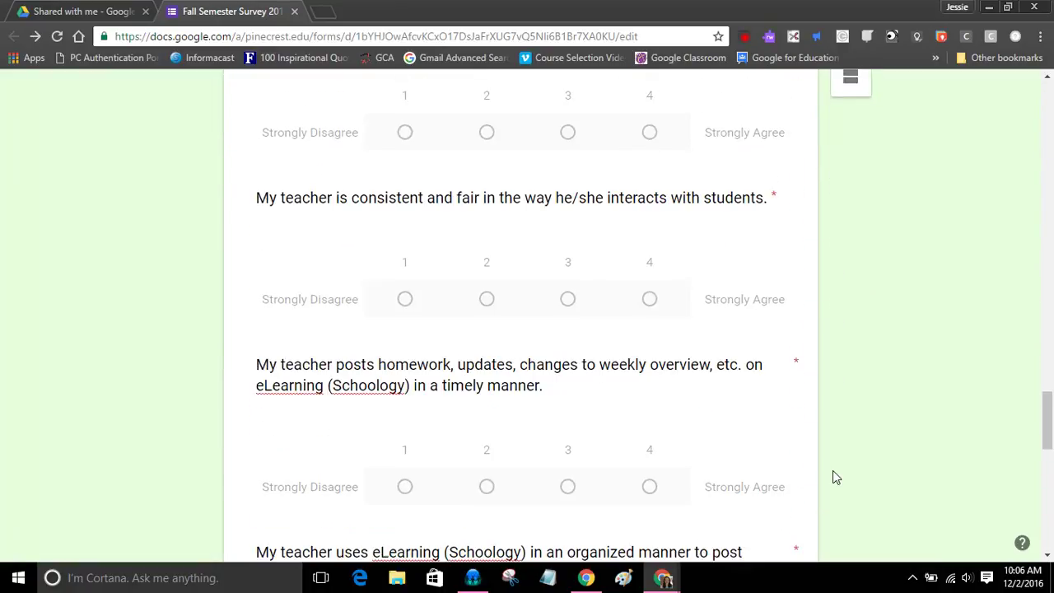
scroll(833, 470, down, 5)
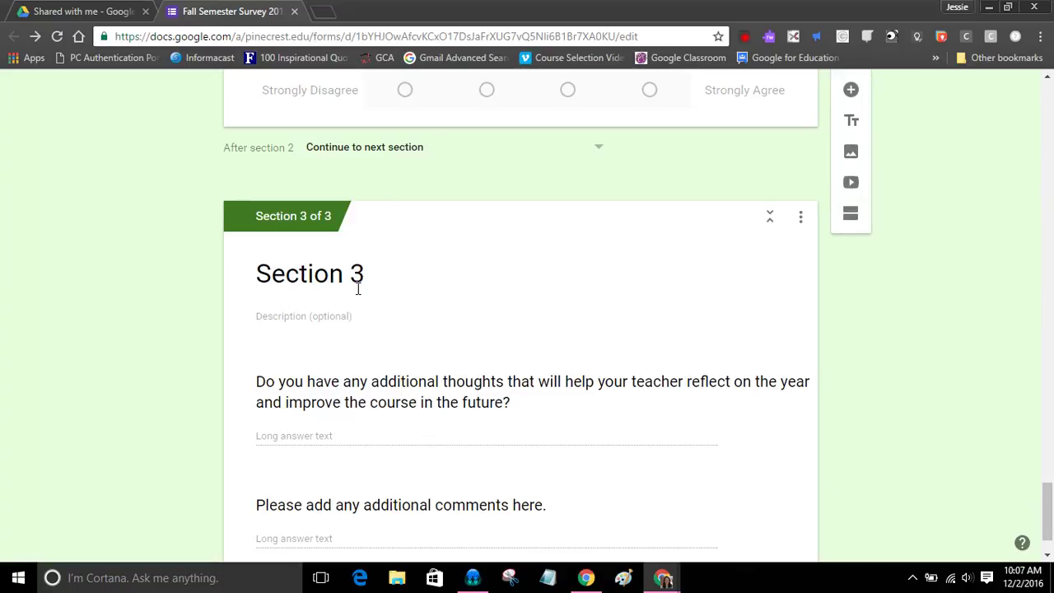
click(354, 371)
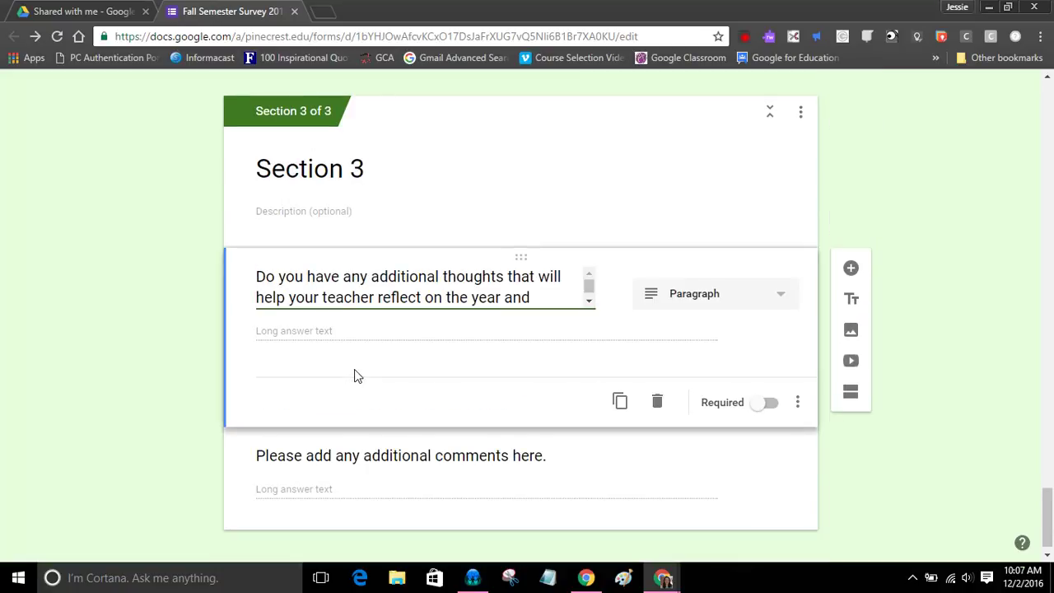
click(852, 270)
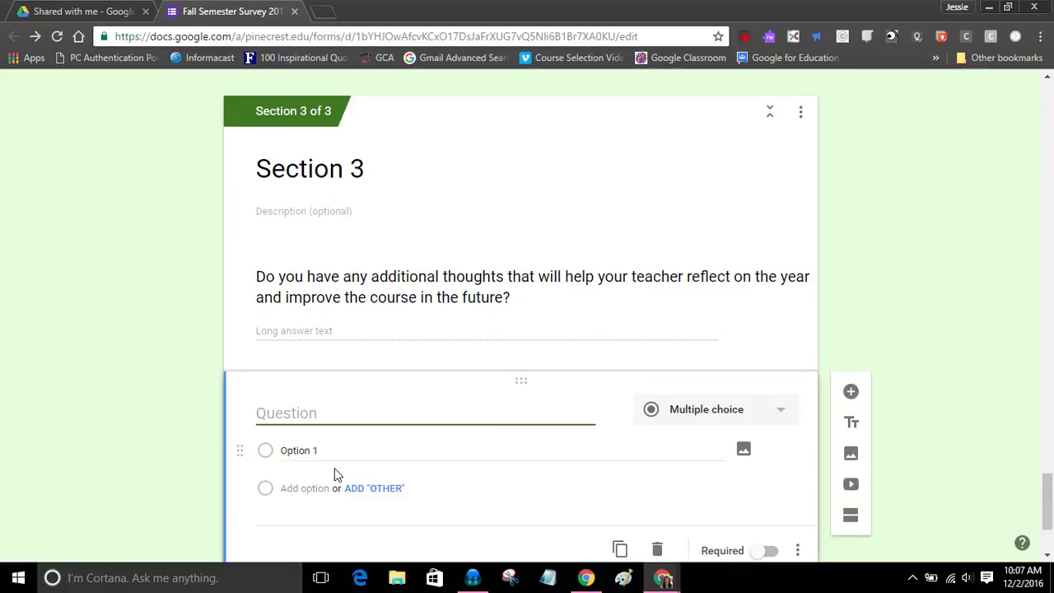
scroll(334, 474, down, 1)
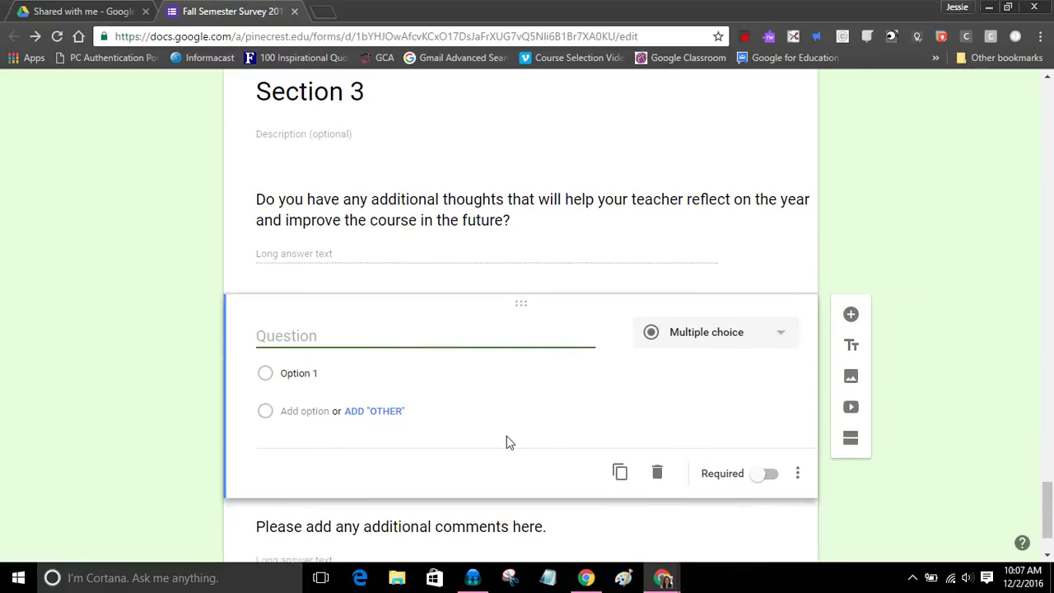
click(712, 344)
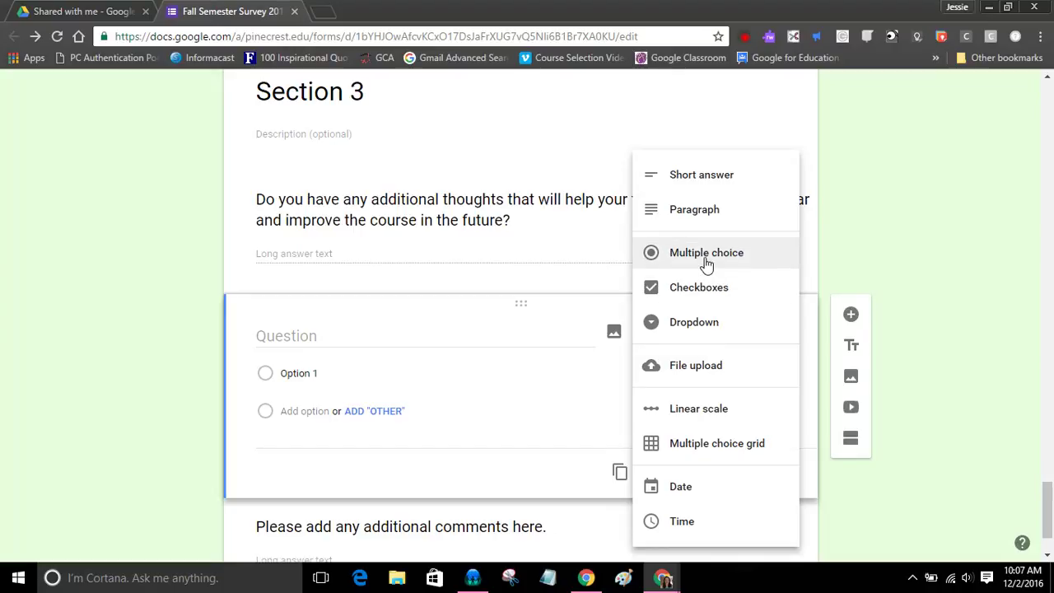
click(668, 176)
click(323, 345)
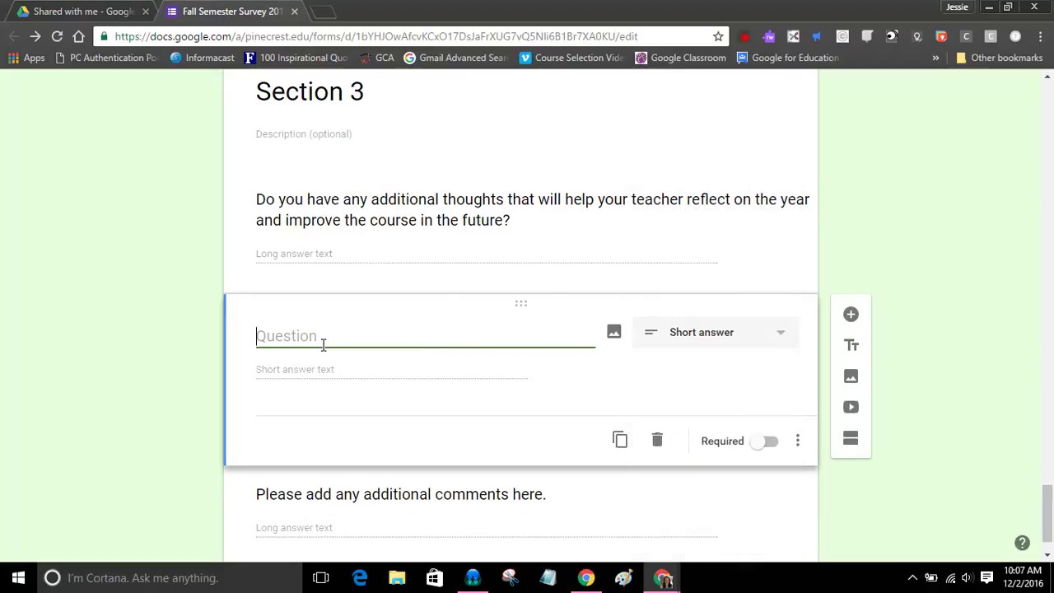
text(How are you?)
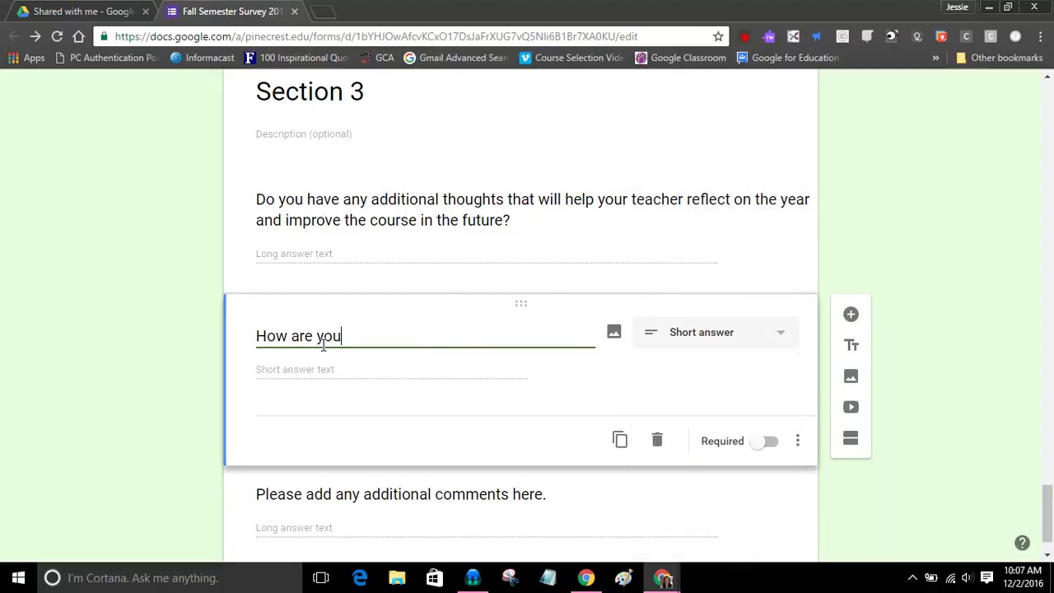
Step: Keep the "How are you?" question optional and move it above the additional thoughts question in Section 3
click(770, 442)
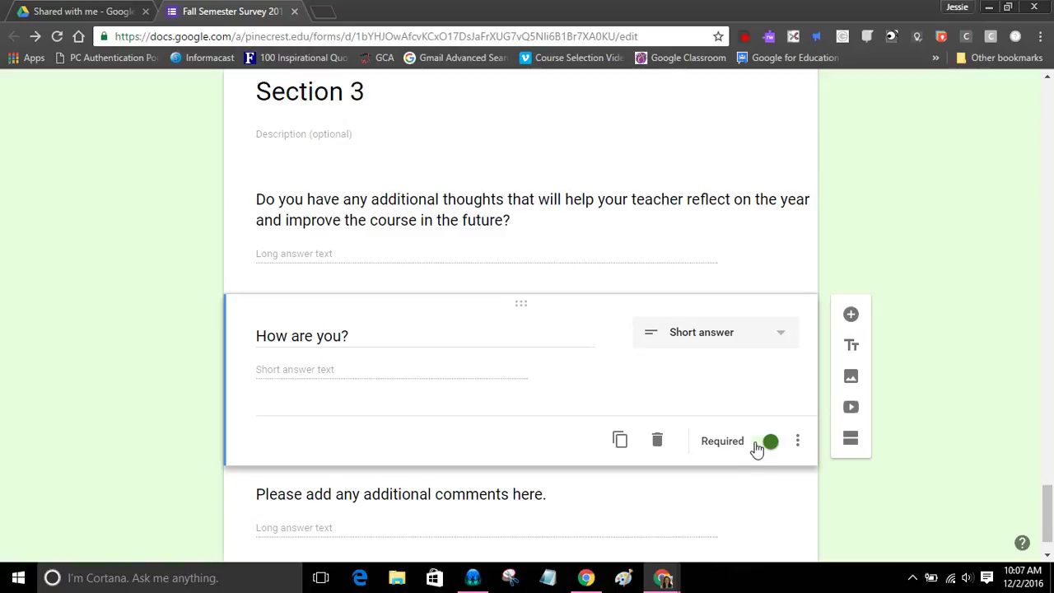
click(758, 445)
drag(522, 311, 518, 336)
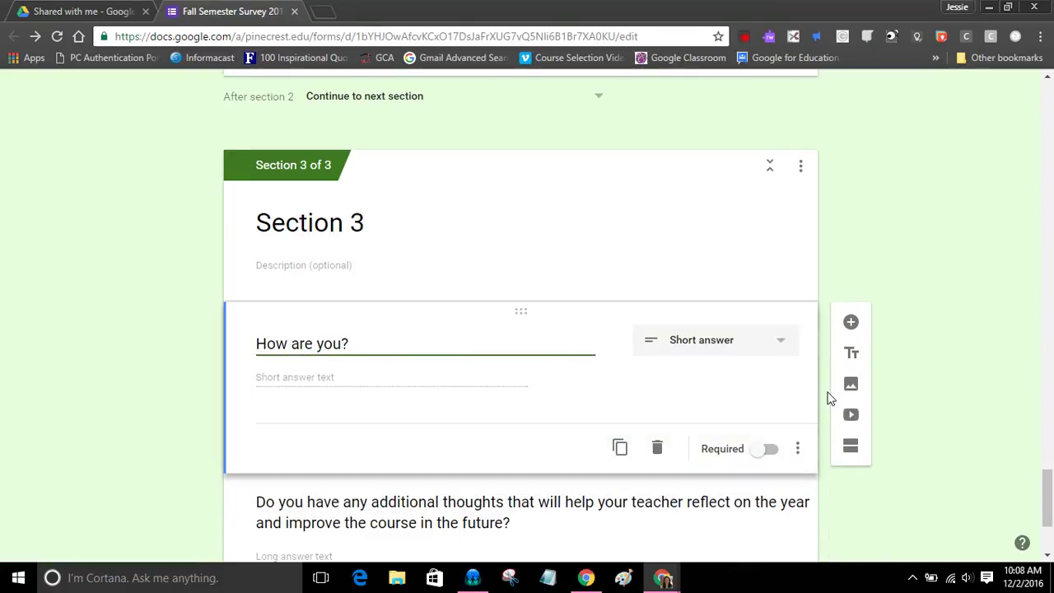
scroll(935, 401, down, 2)
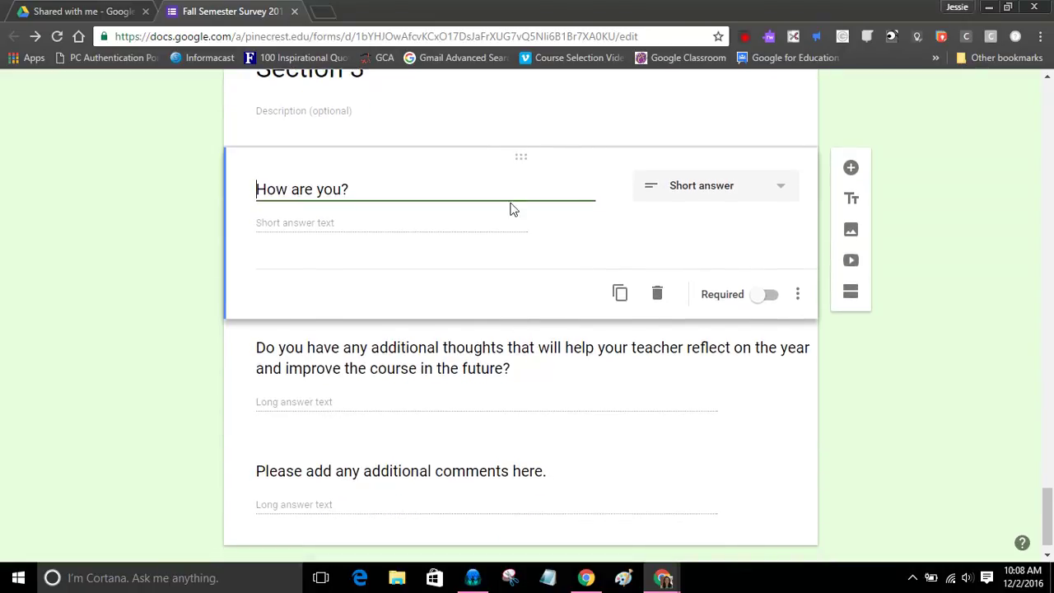
drag(513, 157, 536, 327)
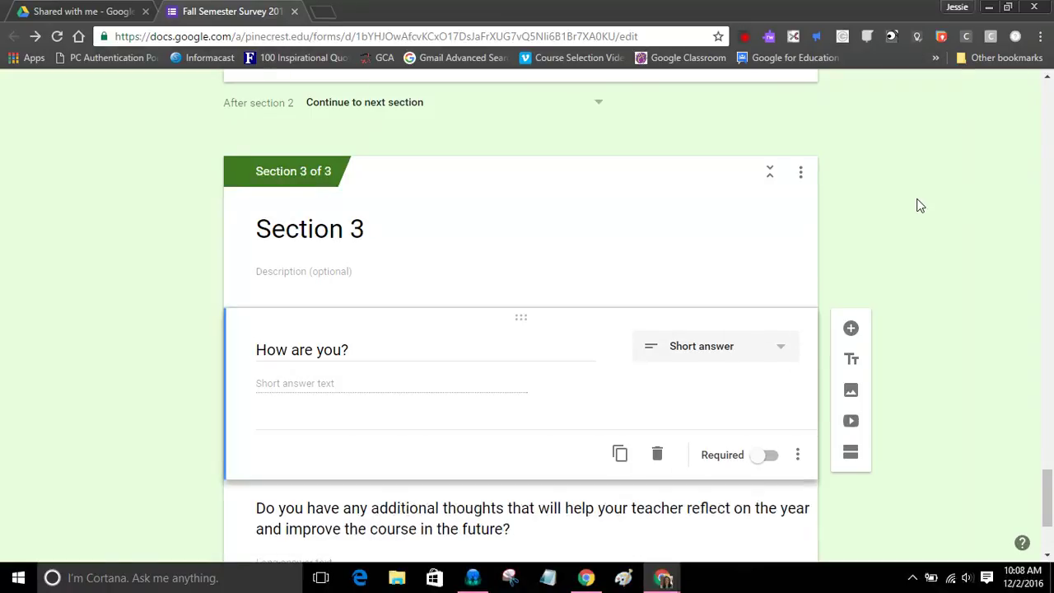
Step: Open the form's sending options, choose sharing by link, and select the whole form URL
scroll(919, 205, up, 1)
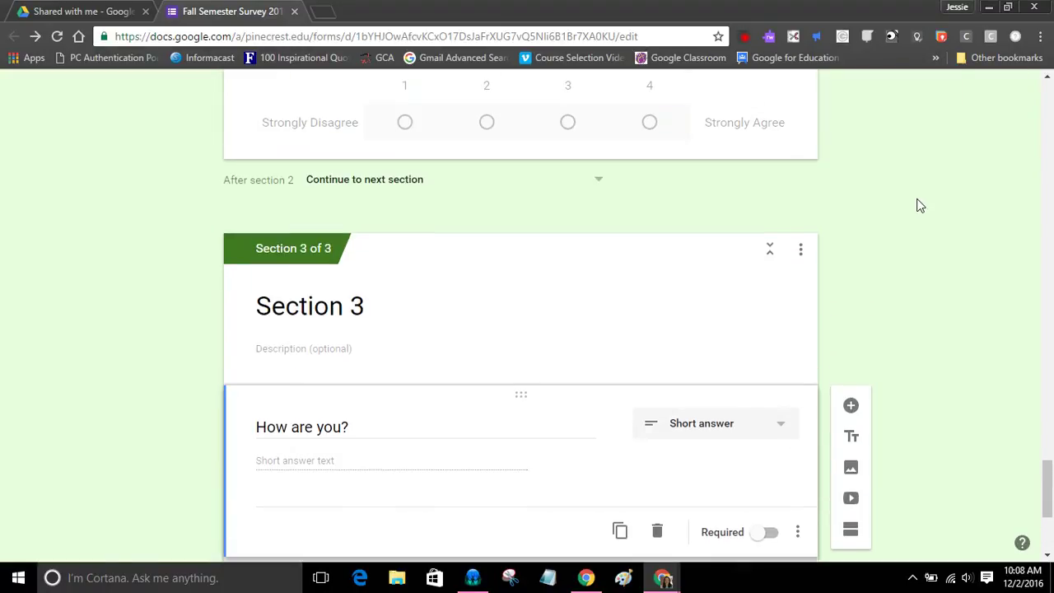
scroll(919, 206, up, 20)
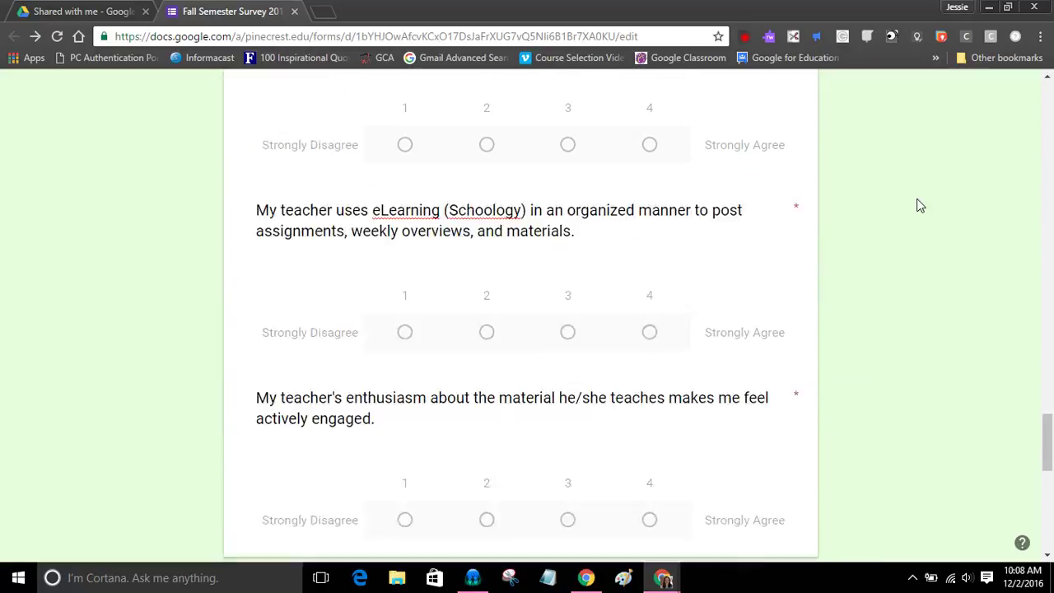
scroll(920, 206, up, 20)
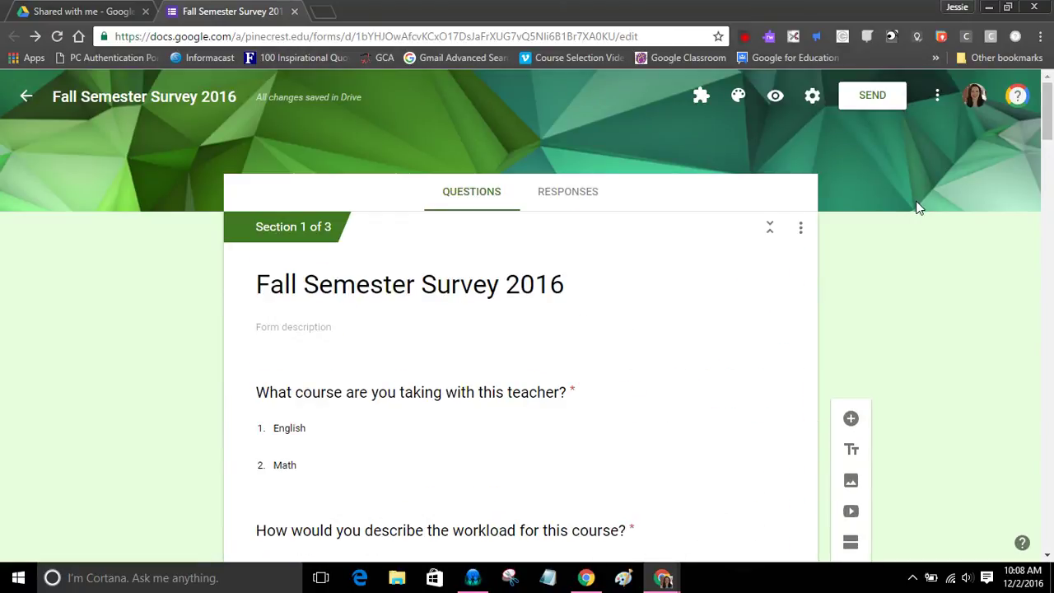
click(881, 107)
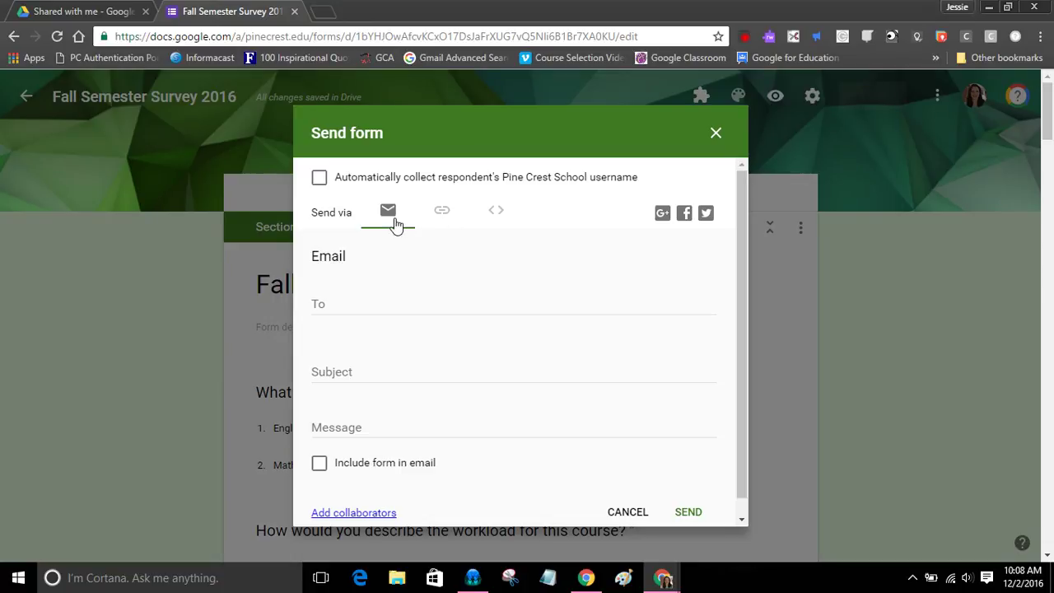
click(441, 215)
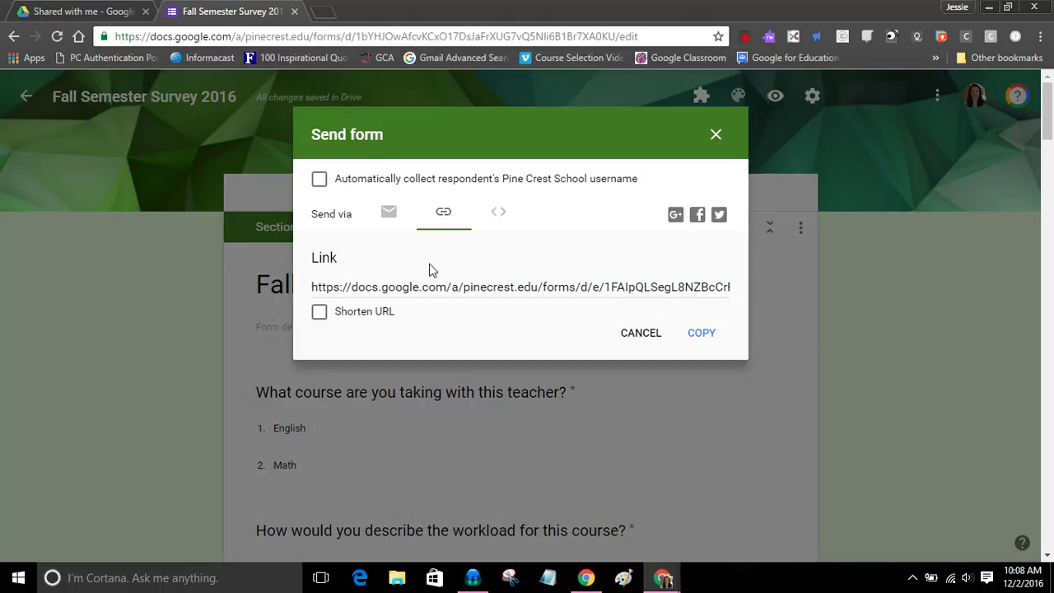
click(429, 287)
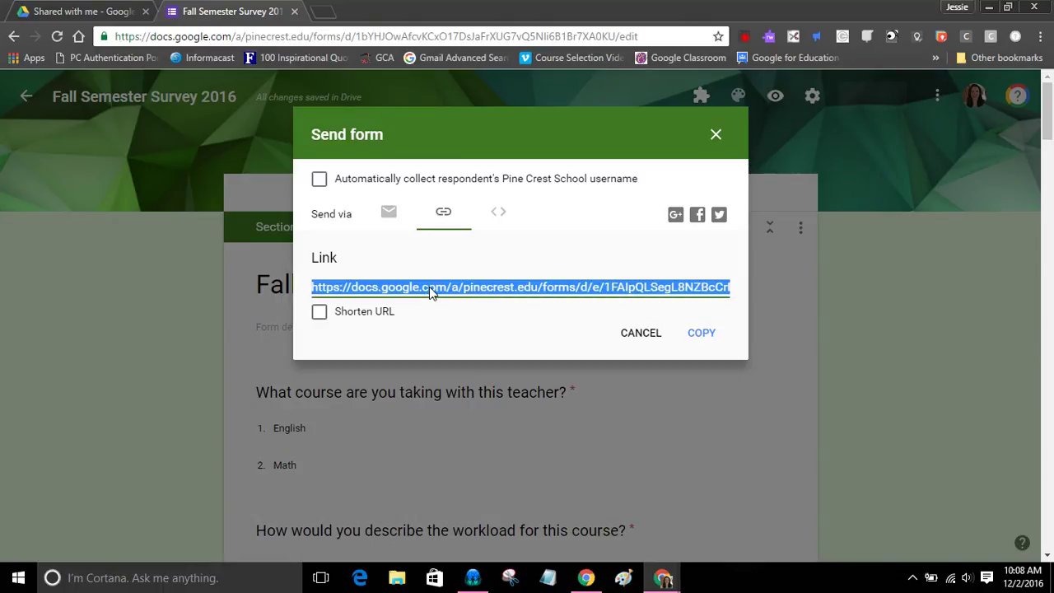